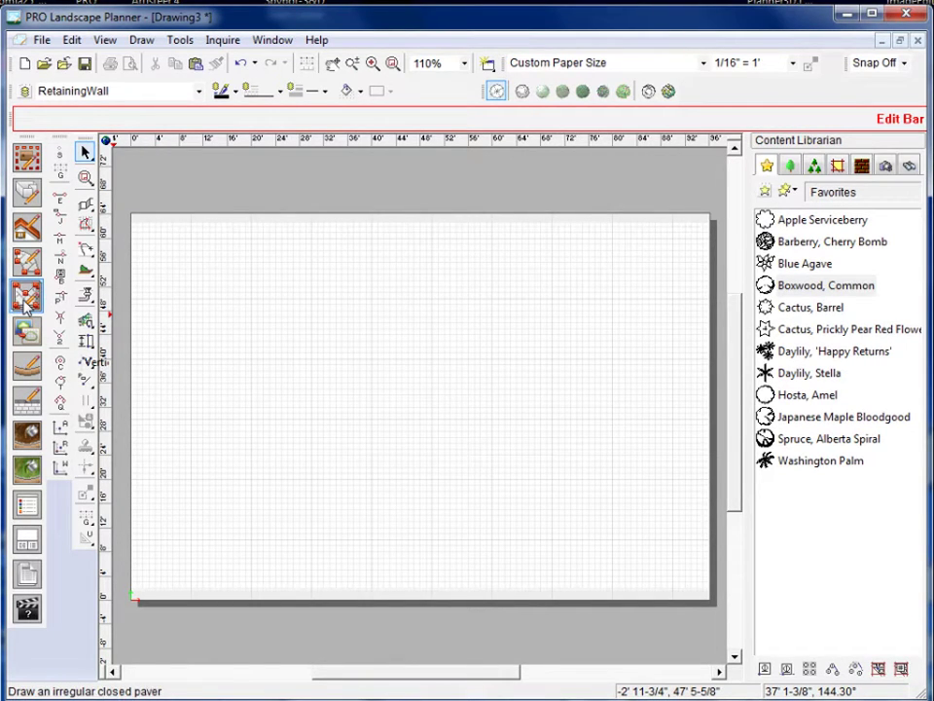
Start a closed paver outline, placing its first vertex and the end of a horizontal edge
left_click(24, 301)
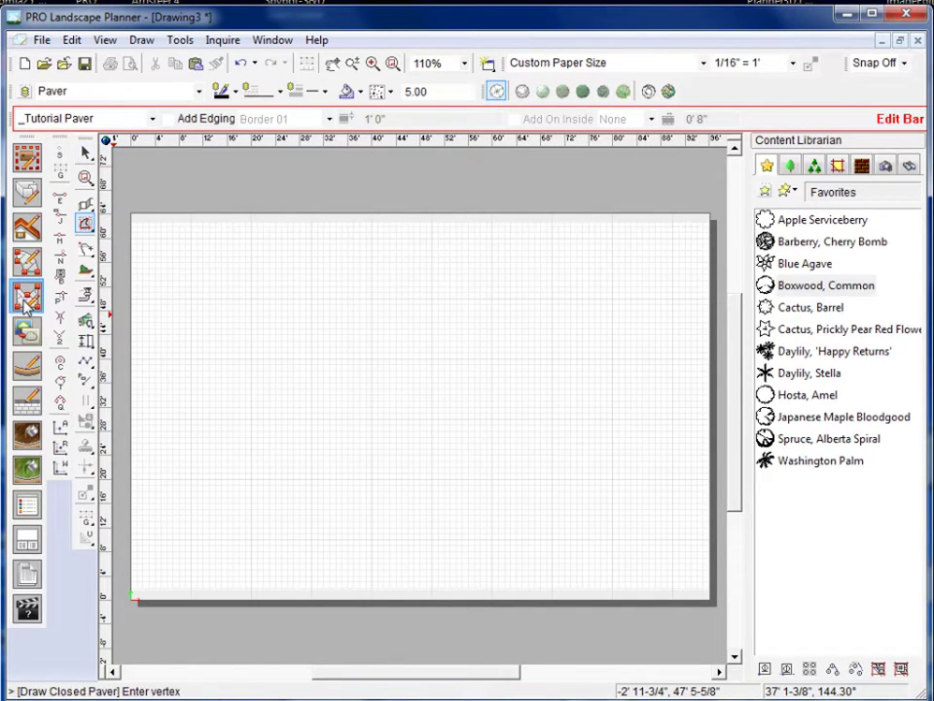
left_click(237, 369)
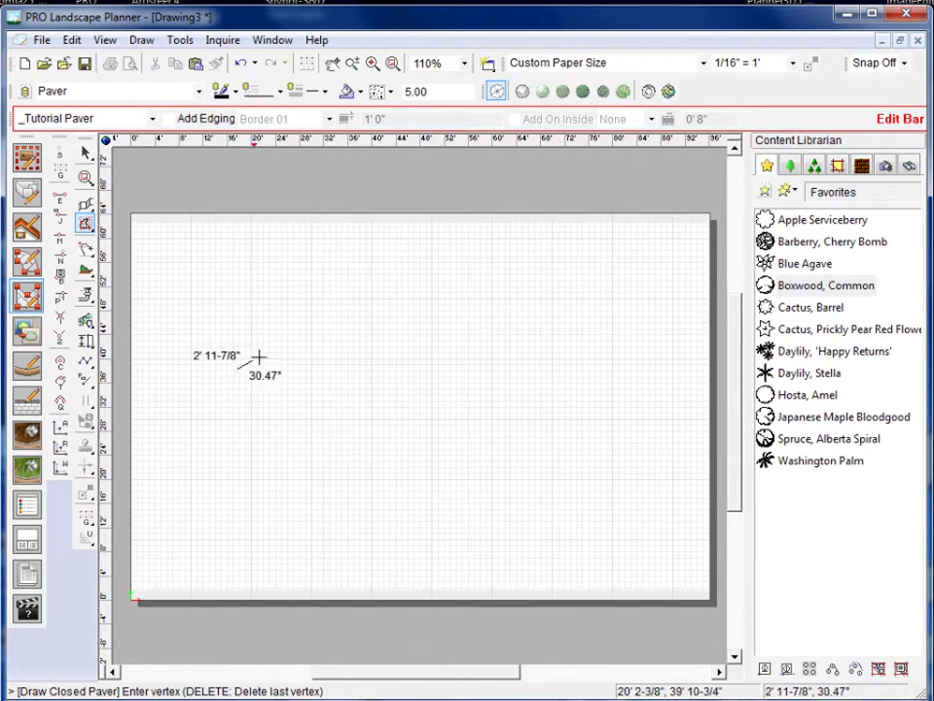
left_click(501, 360)
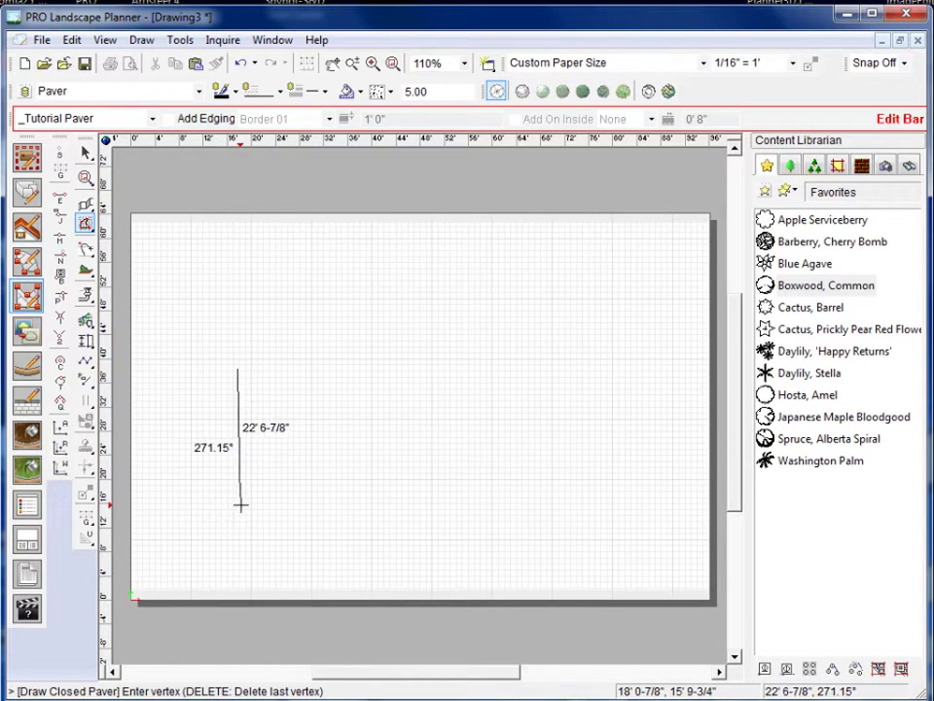
Fix the paver's vertical edge at 22' 6-3/4", then cancel the unfinished outline
left_click(277, 504)
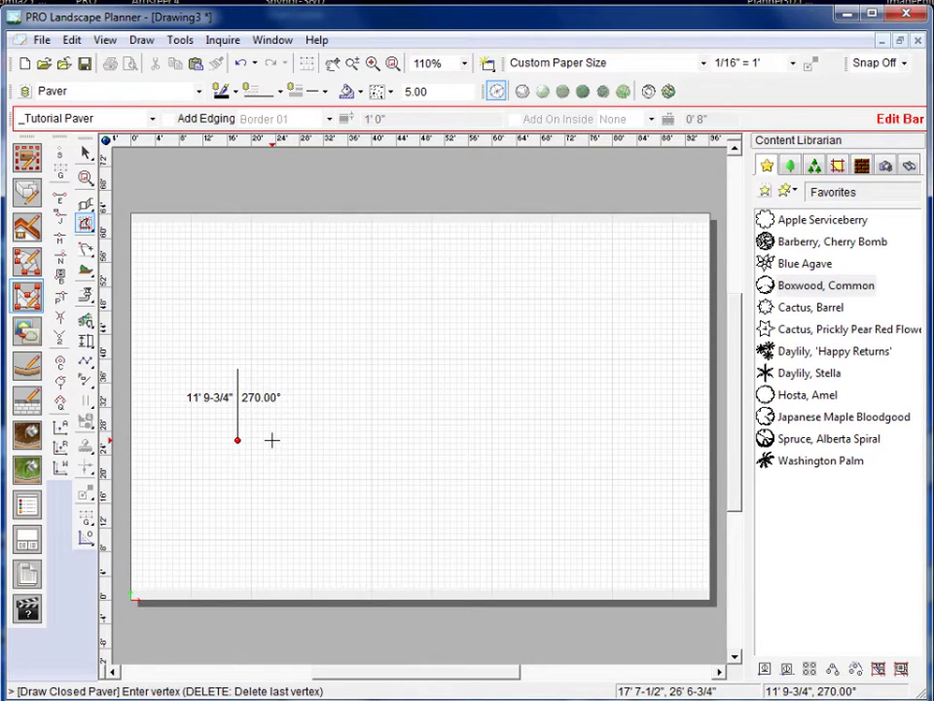
key("Escape")
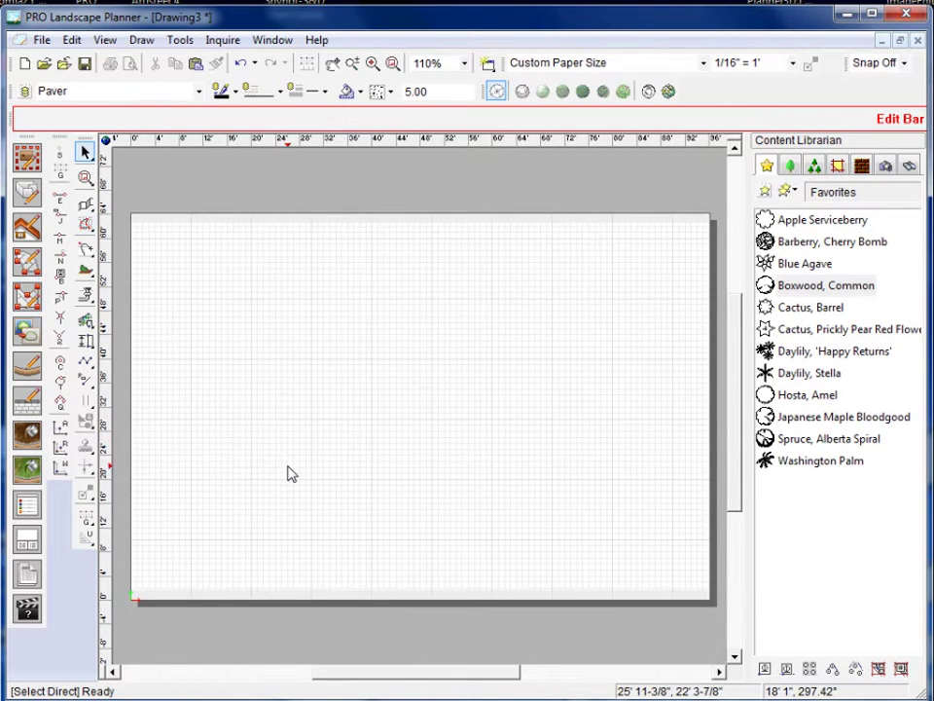
Switch to the Draw Foundation Wall tool and place the wall's first corner
left_click(29, 195)
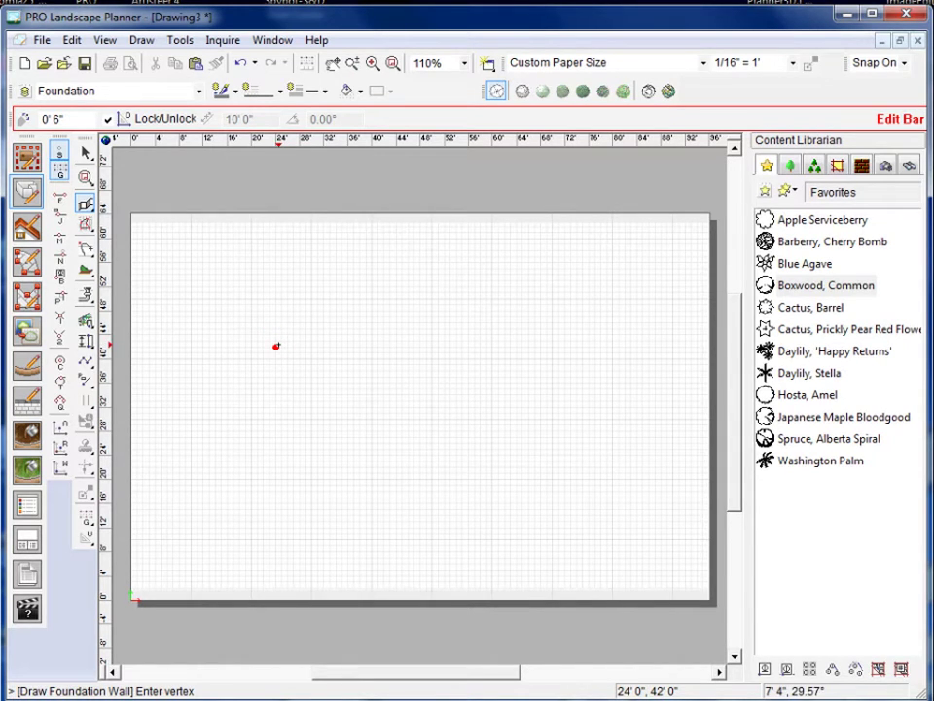
left_click(279, 348)
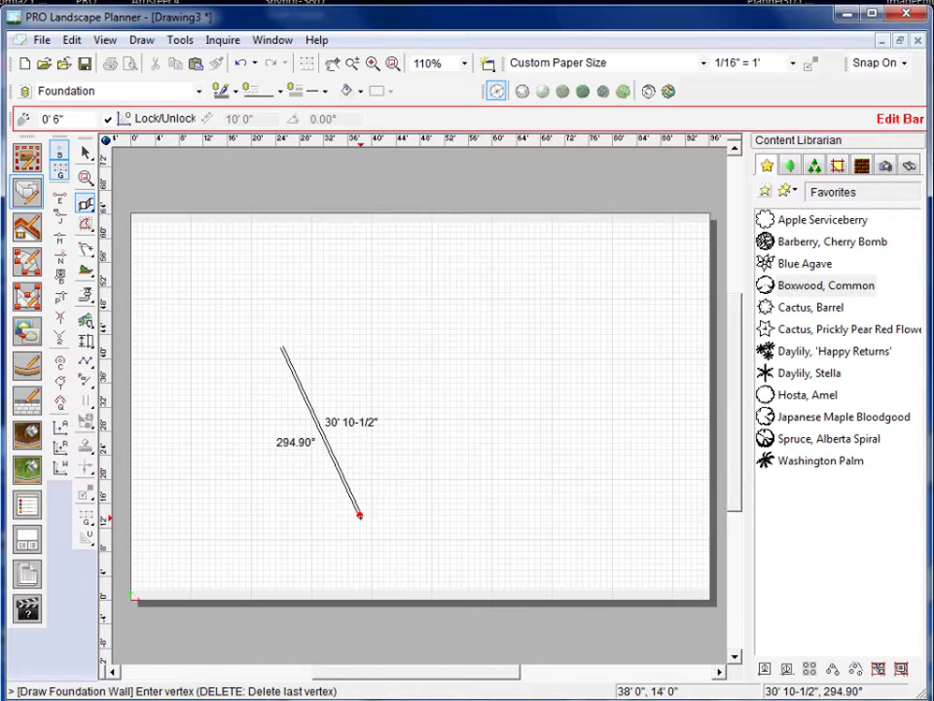
Draw the wall sides (30' 10-1/2", 19' 2-1/2", a short jog, 20' 7-1/4") and close at the start
left_click(360, 515)
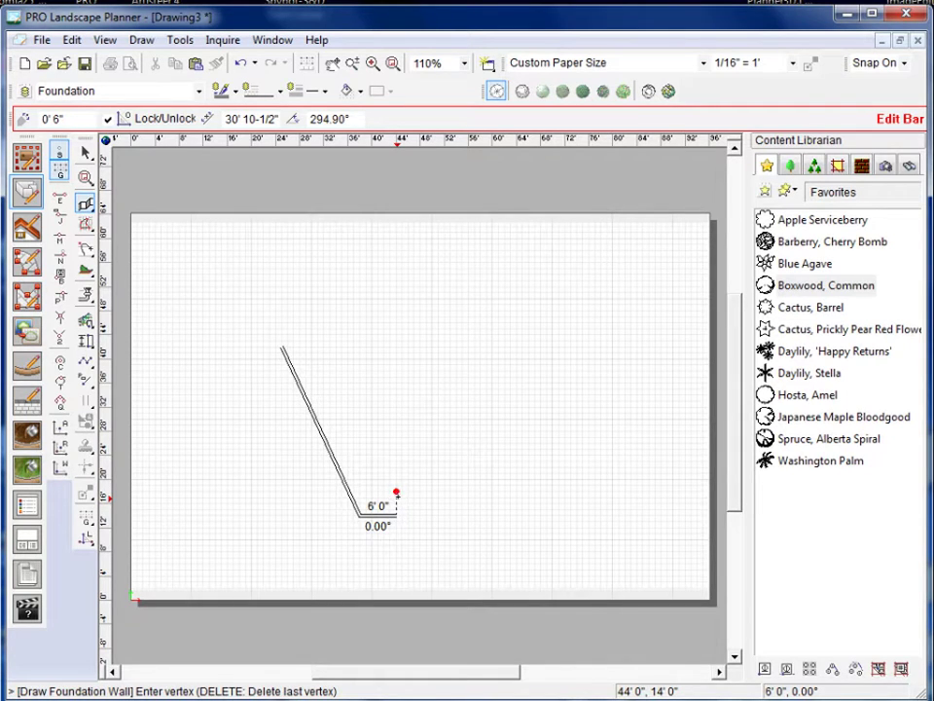
left_click(465, 462)
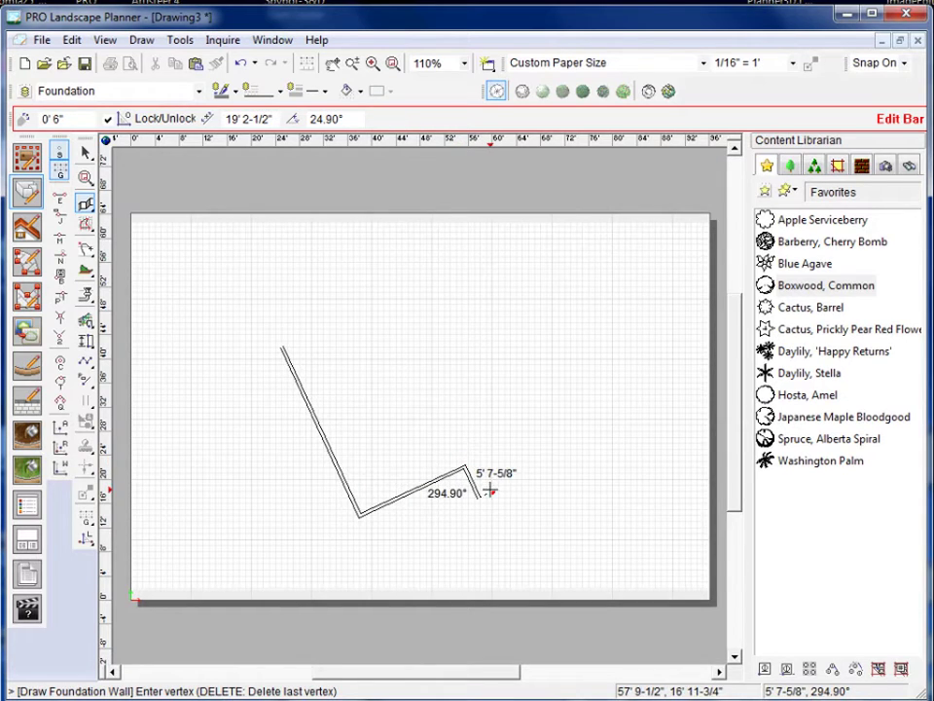
left_click(485, 485)
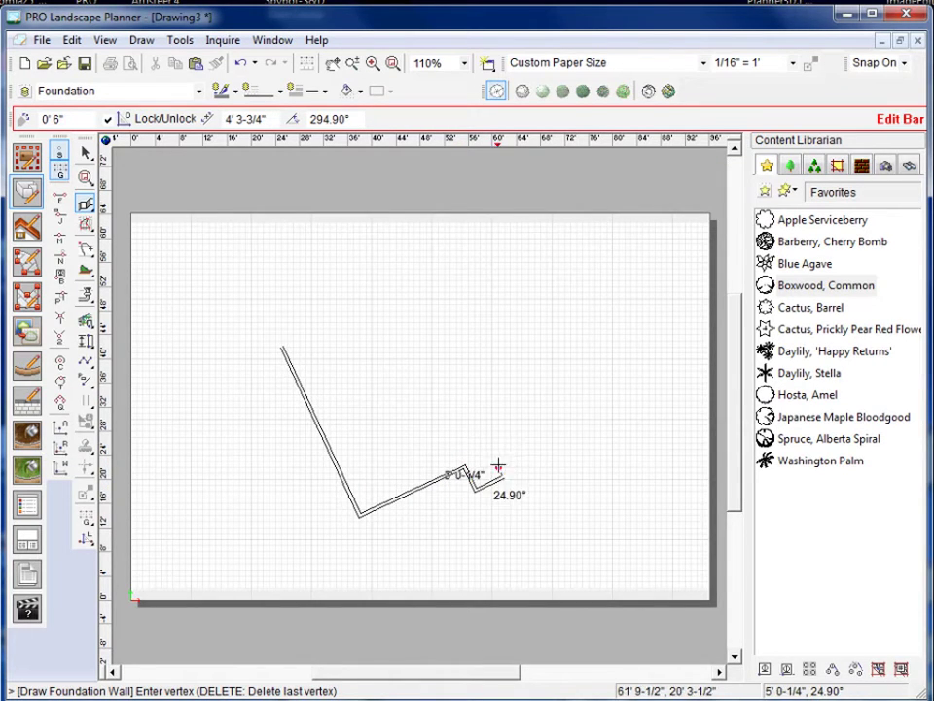
left_click(576, 415)
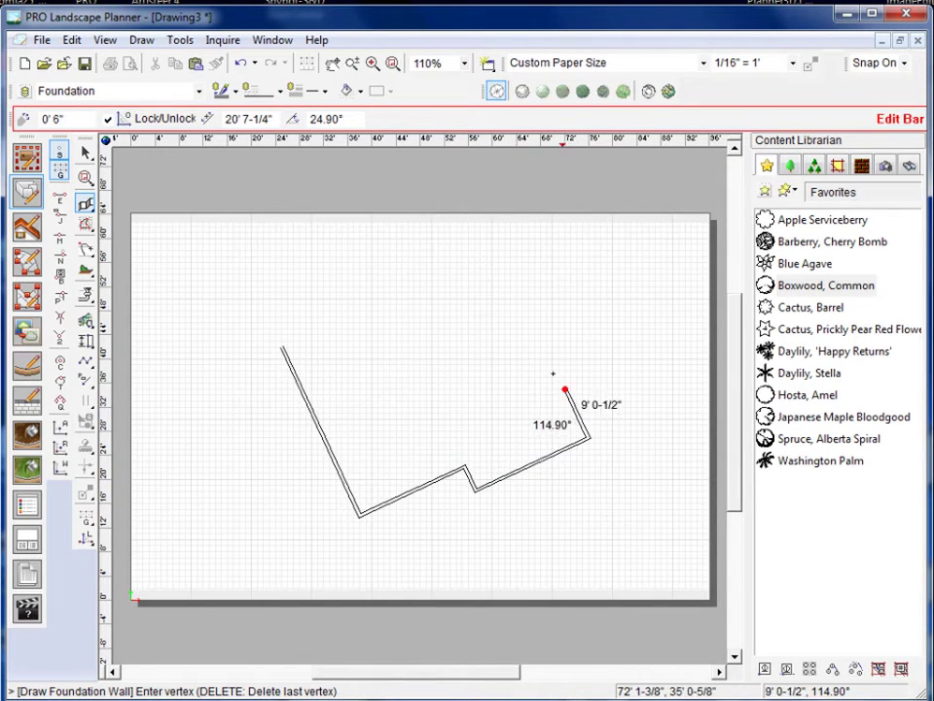
left_click(495, 252)
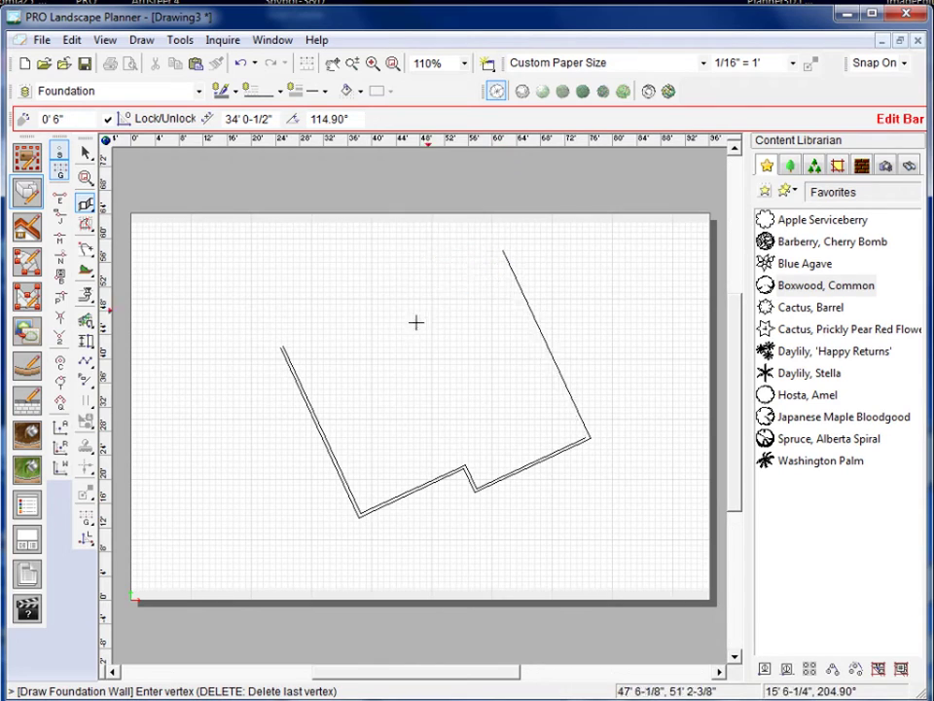
left_click(284, 406)
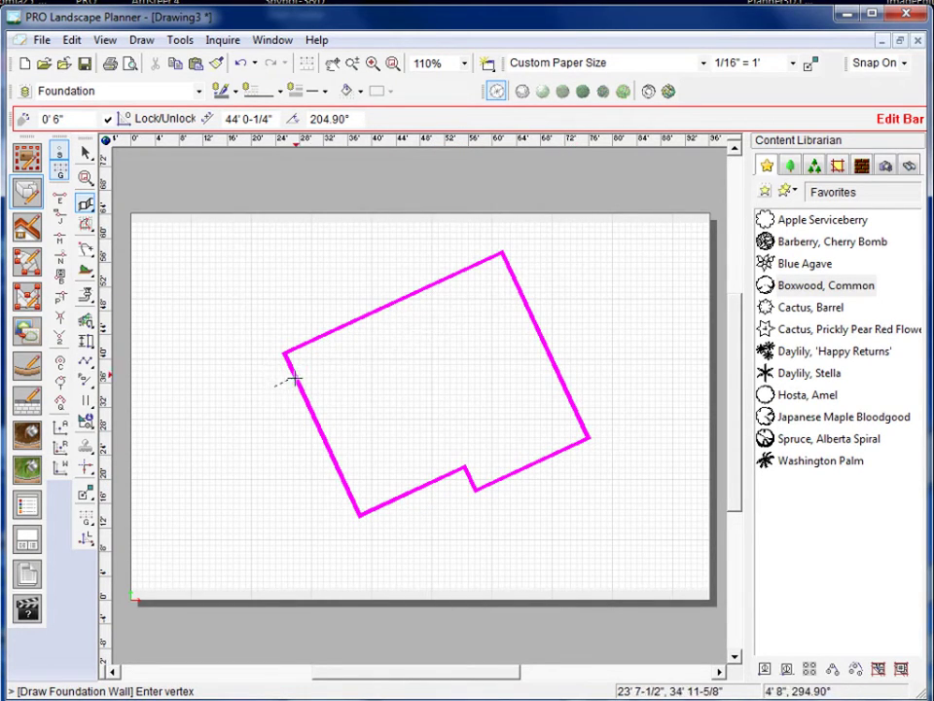
Finish the foundation wall drawing and delete the outline
key("Escape")
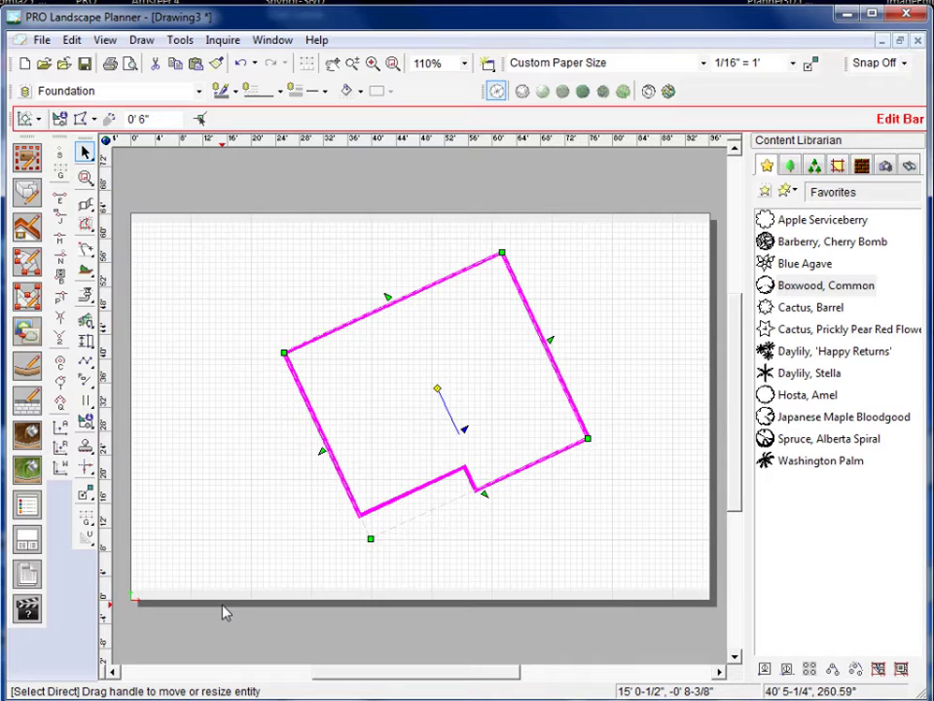
key("Delete")
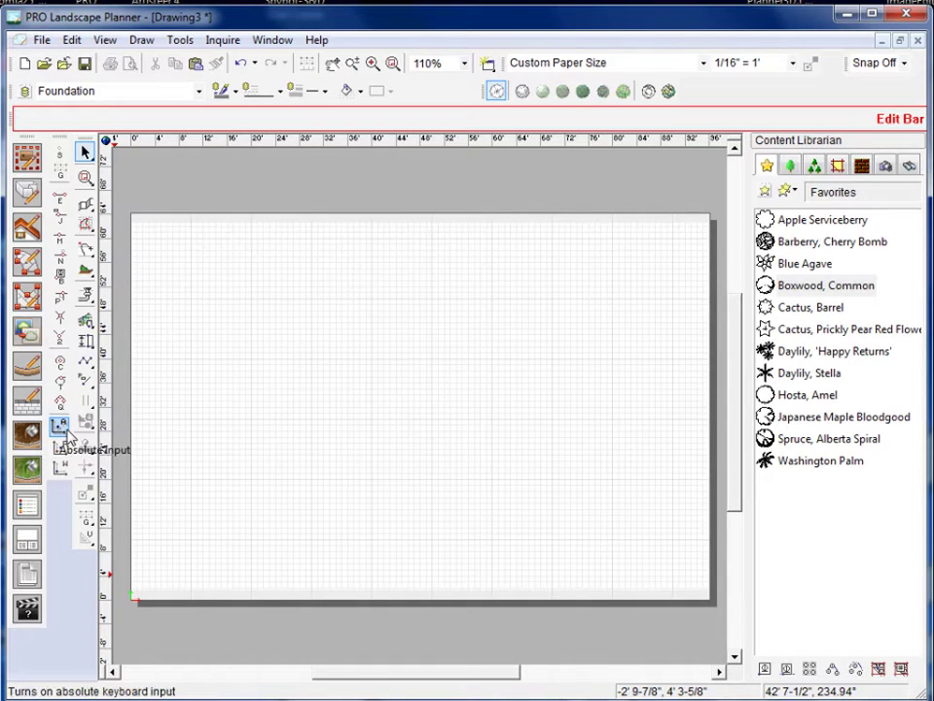
Turn on absolute coordinate input and snapping (F9)
left_click(60, 428)
key("F9")
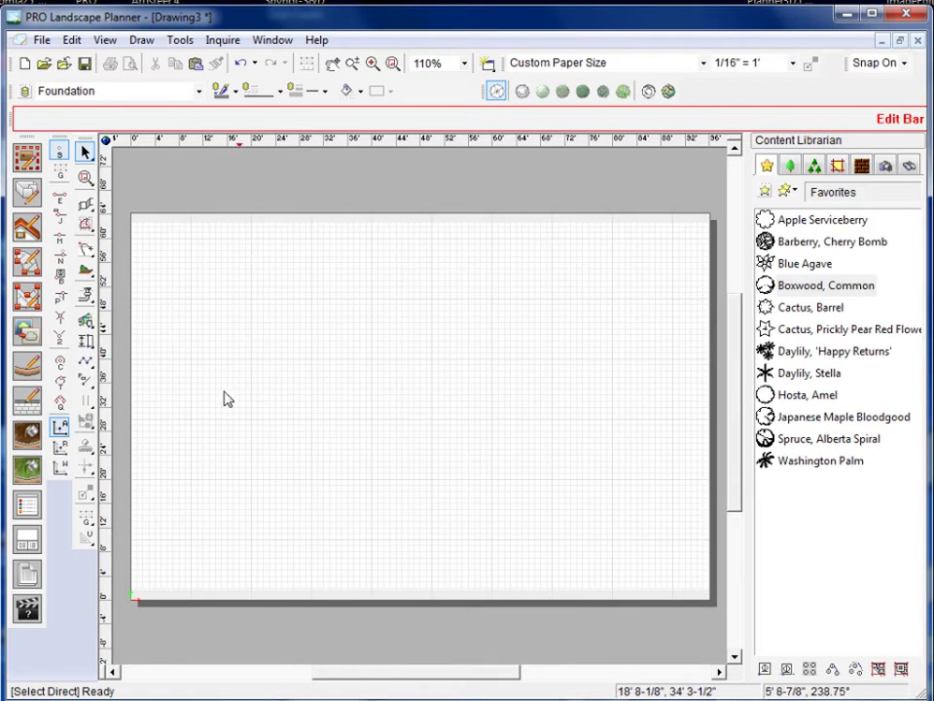
Start the Retaining Wall tool and, after trying Polar entry, settle on absolute Grid XY coordinates
left_click(24, 407)
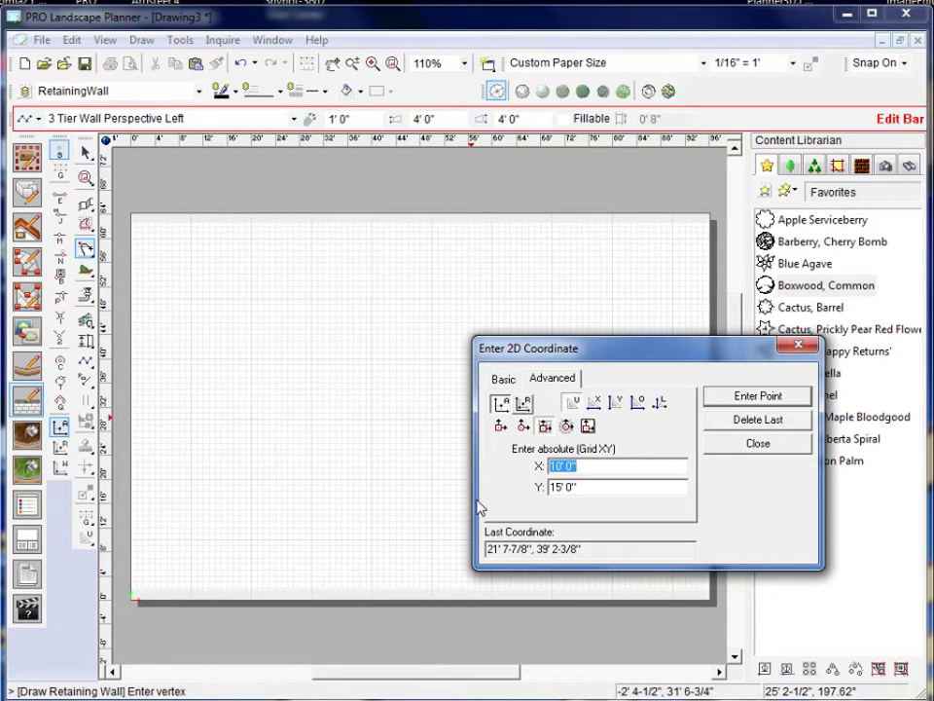
left_click(524, 428)
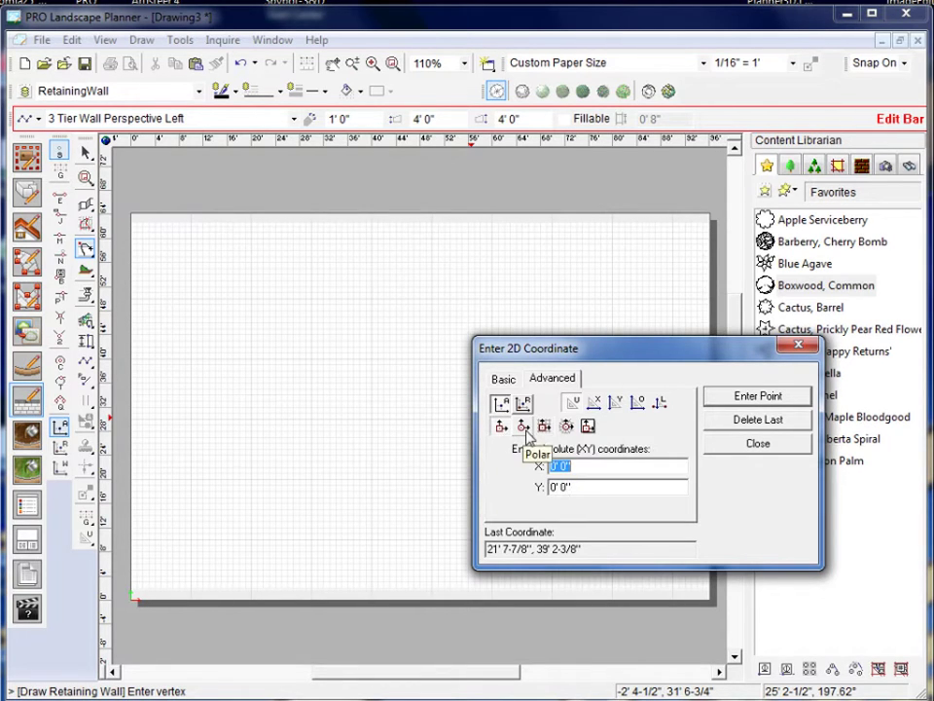
left_click(523, 429)
left_click(545, 427)
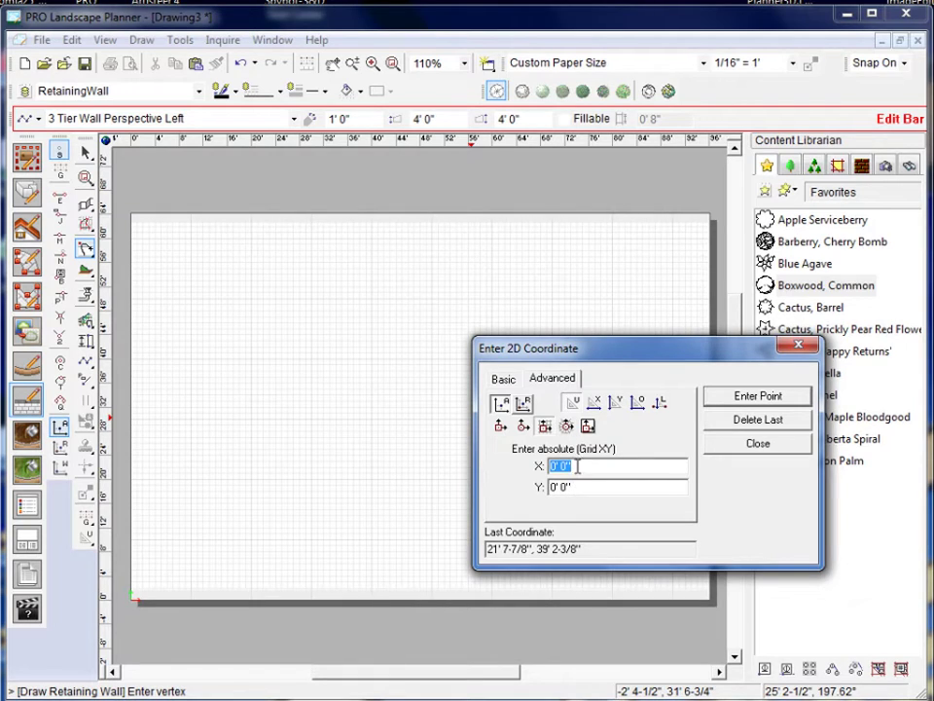
left_click(524, 427)
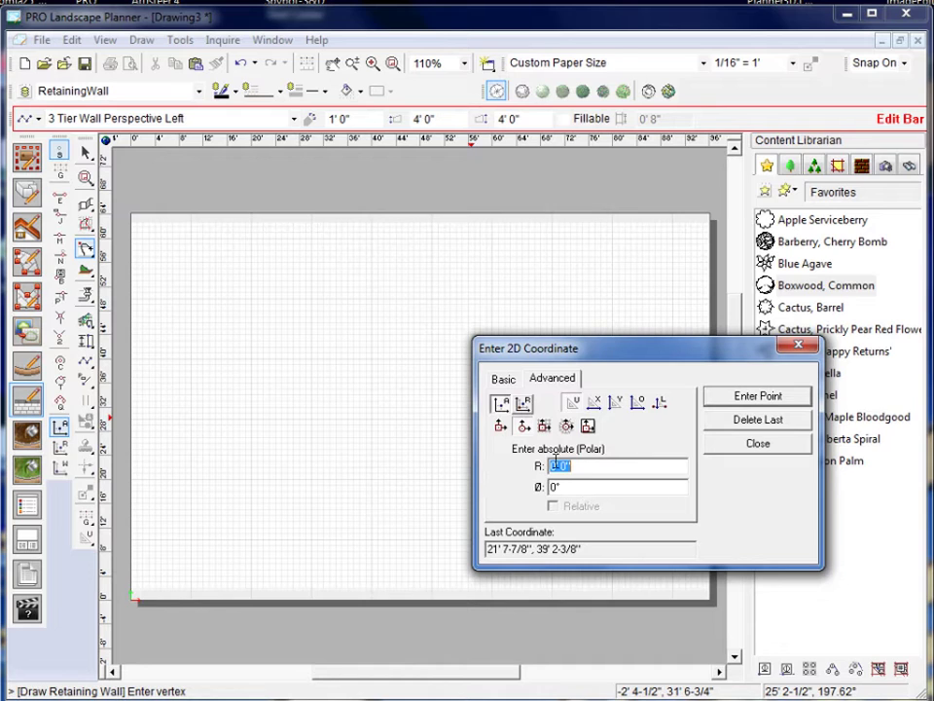
left_click(544, 426)
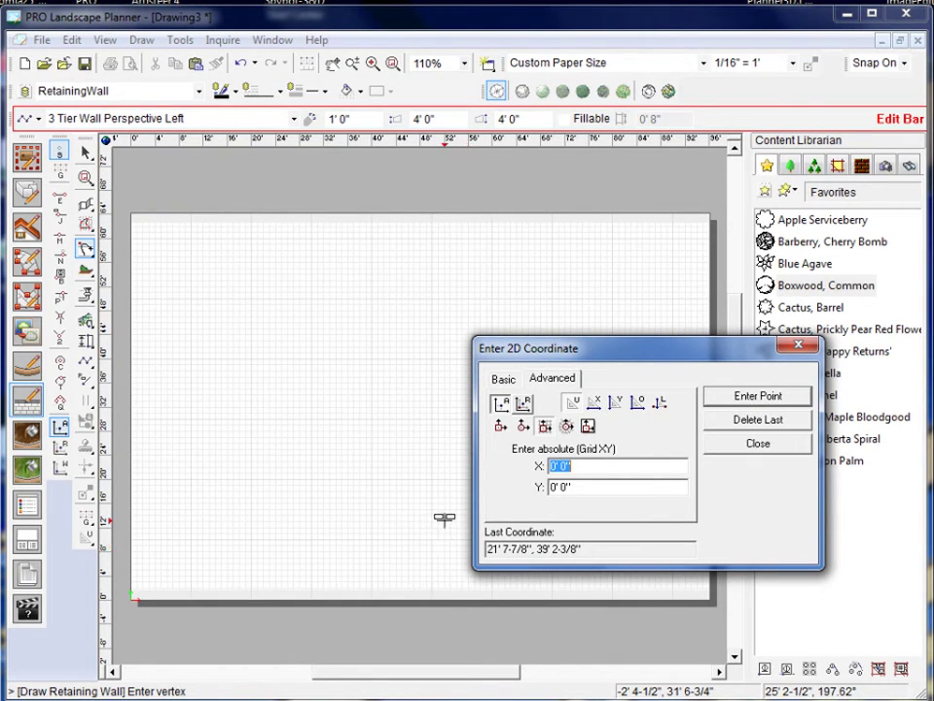
Enter the retaining wall's starting point at X 10', Y 10'
type("10'")
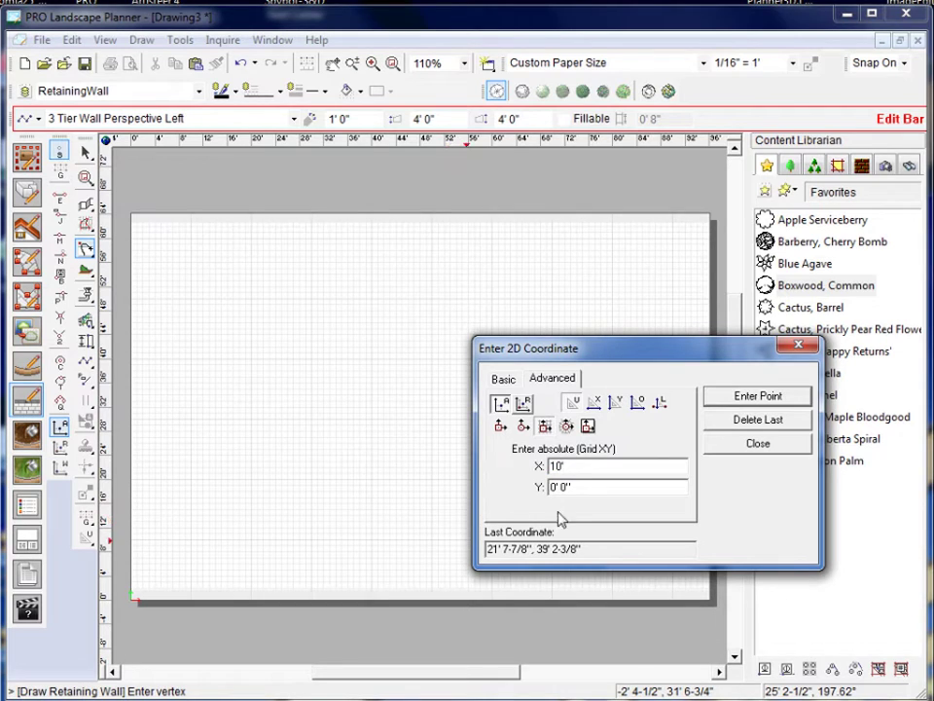
key("Tab")
type("10")
double_click(550, 488)
type("10")
left_click(748, 396)
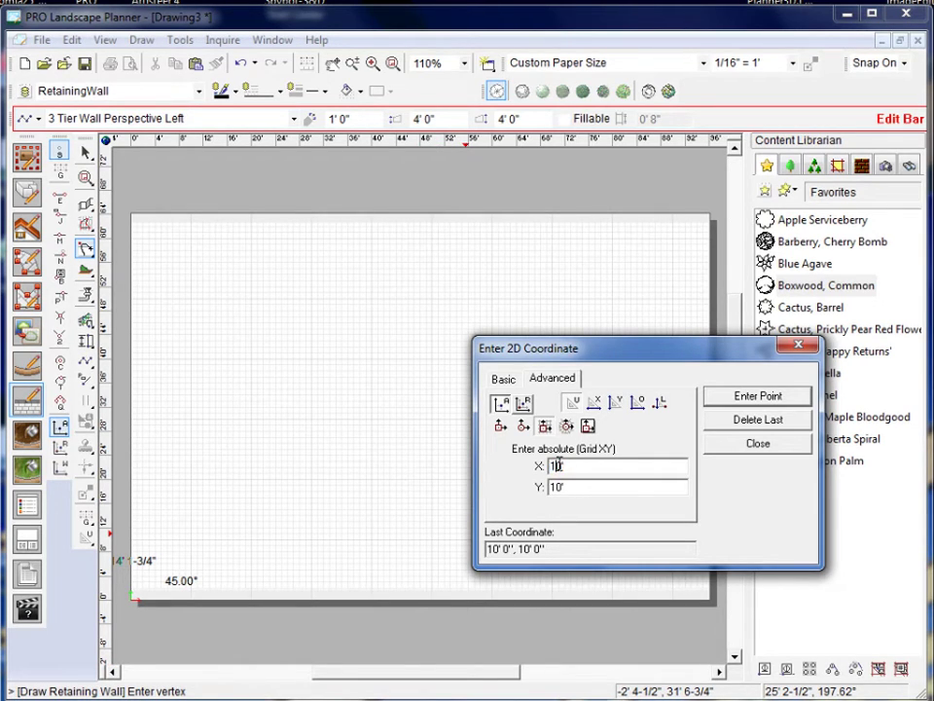
Enter the next wall vertex at X 15', Y 12'
left_click(560, 465)
type("5")
left_click_drag(557, 489, 560, 490)
type("2")
left_click(759, 397)
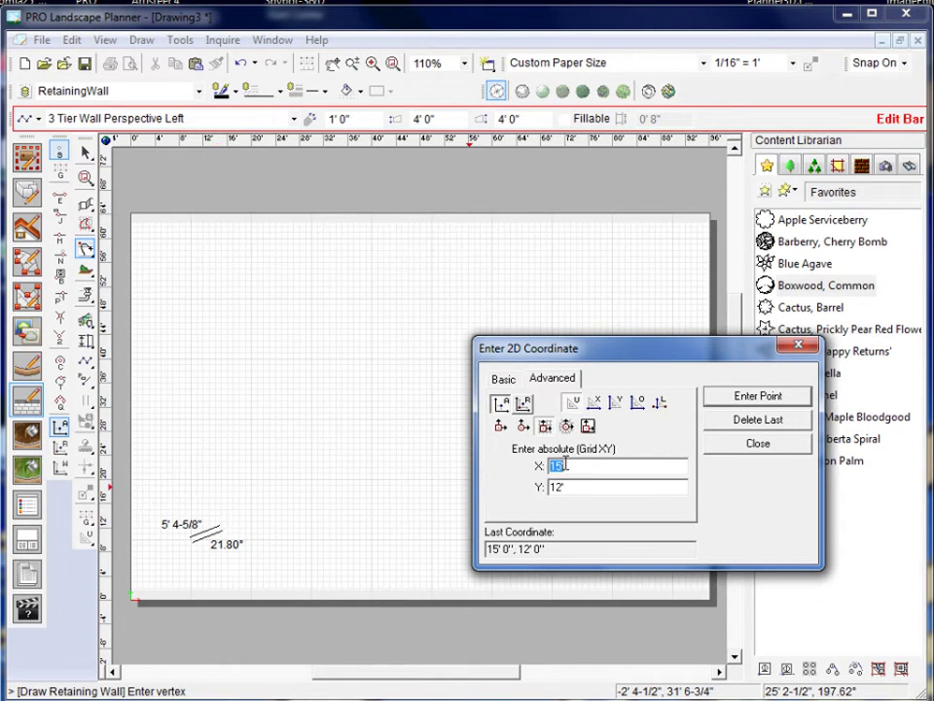
Add the third retaining wall vertex at X 20', Y 20'
type("20")
left_click_drag(563, 486, 507, 488)
type("20")
left_click(769, 404)
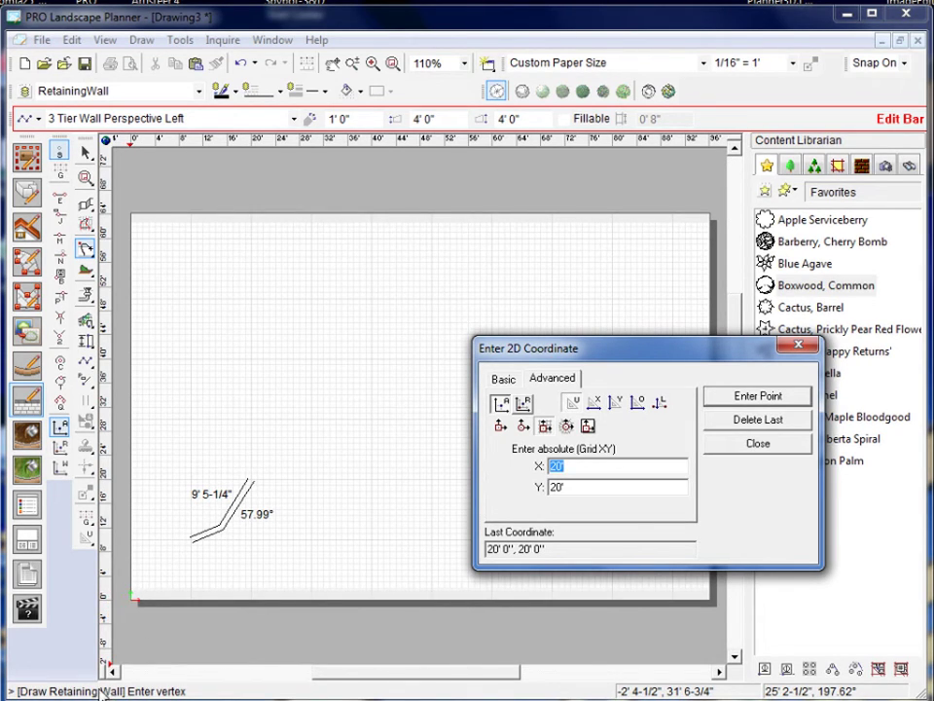
Close the coordinate dialog, end the two-segment wall, and turn on relative coordinate input
left_click(798, 346)
right_click(421, 490)
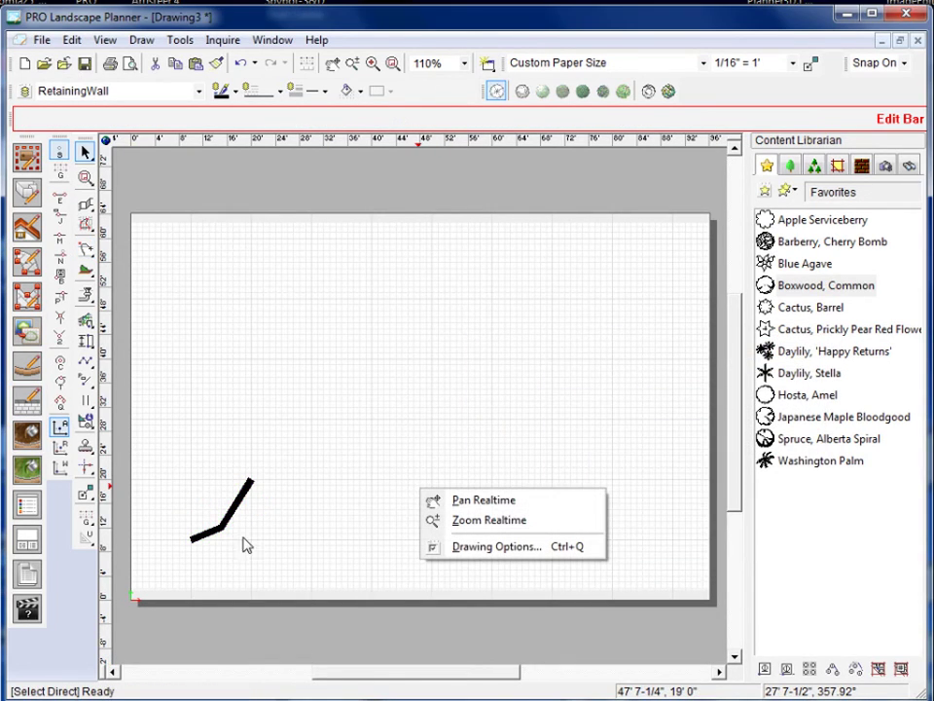
left_click(288, 430)
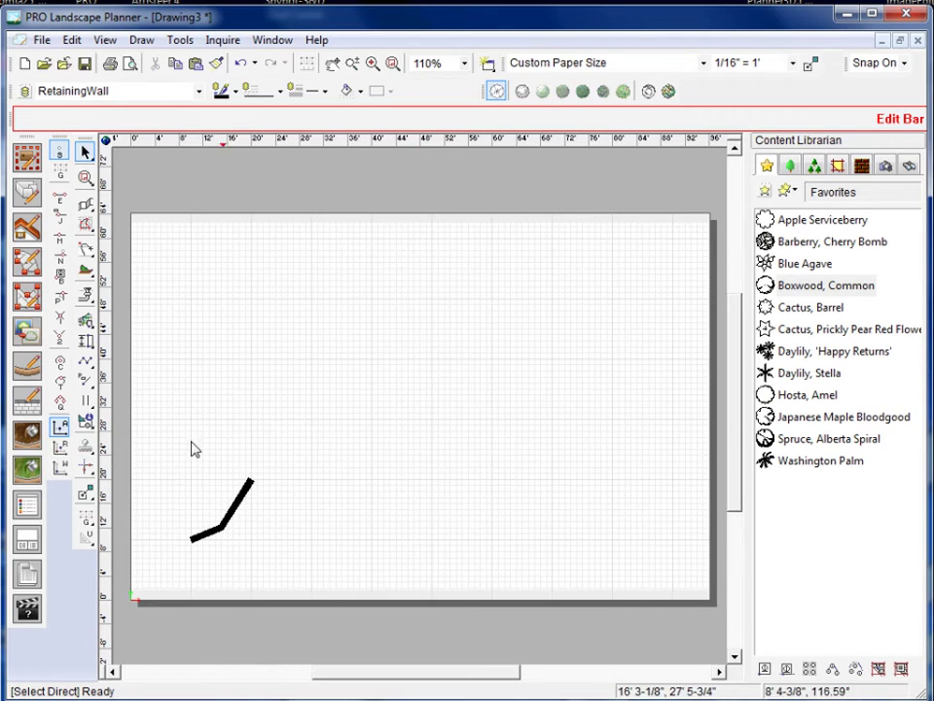
left_click(59, 449)
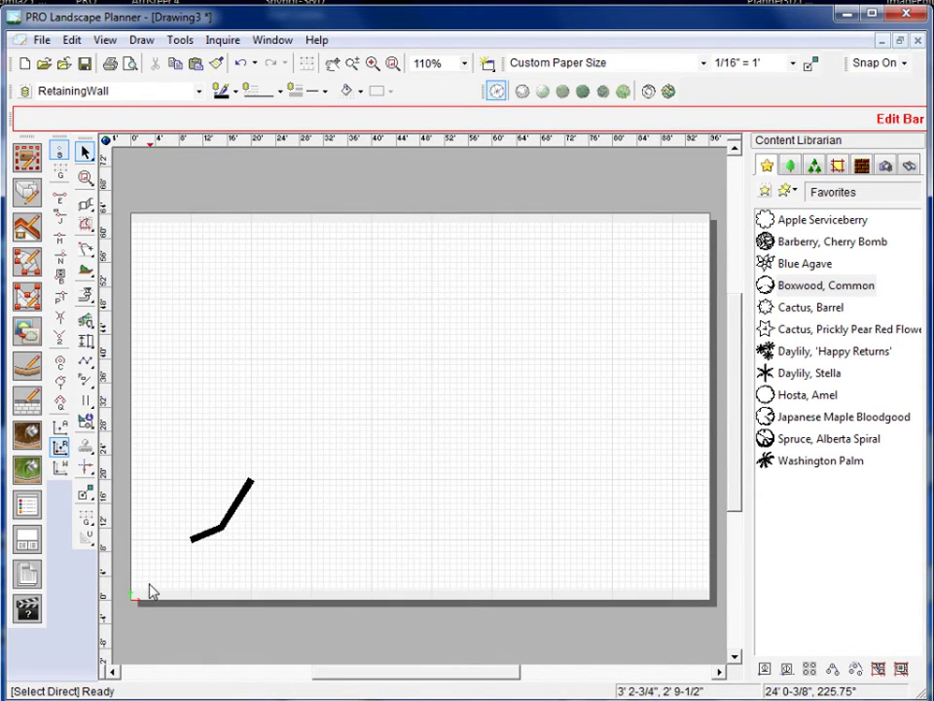
Start a new retaining wall with its first point at relative offset 12', 20' (32', 40')
left_click(29, 404)
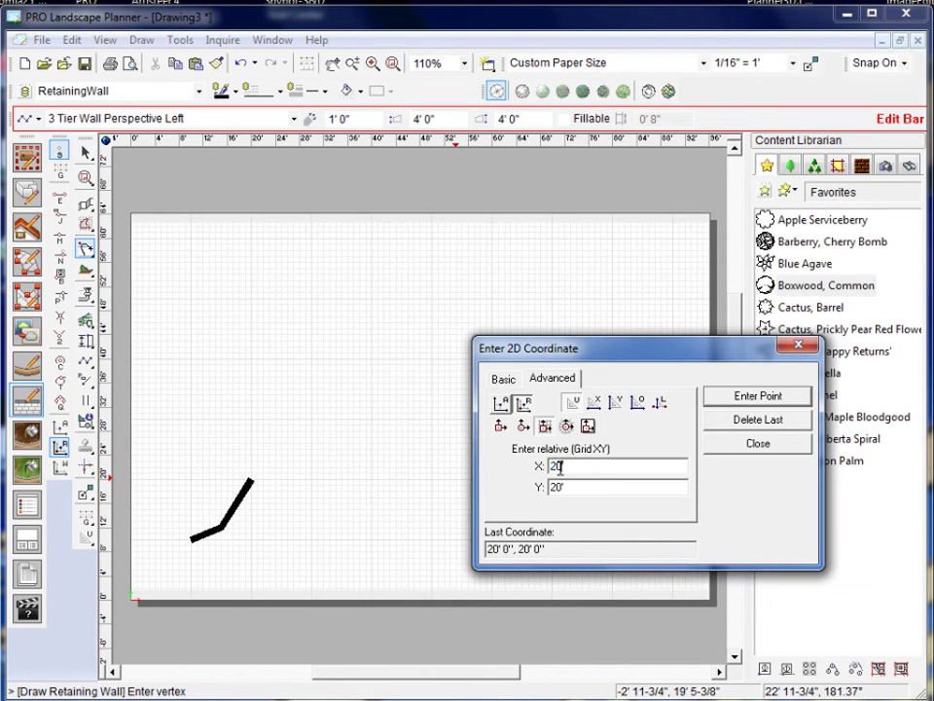
type("12")
left_click_drag(560, 490, 496, 493)
type("20'")
left_click(759, 396)
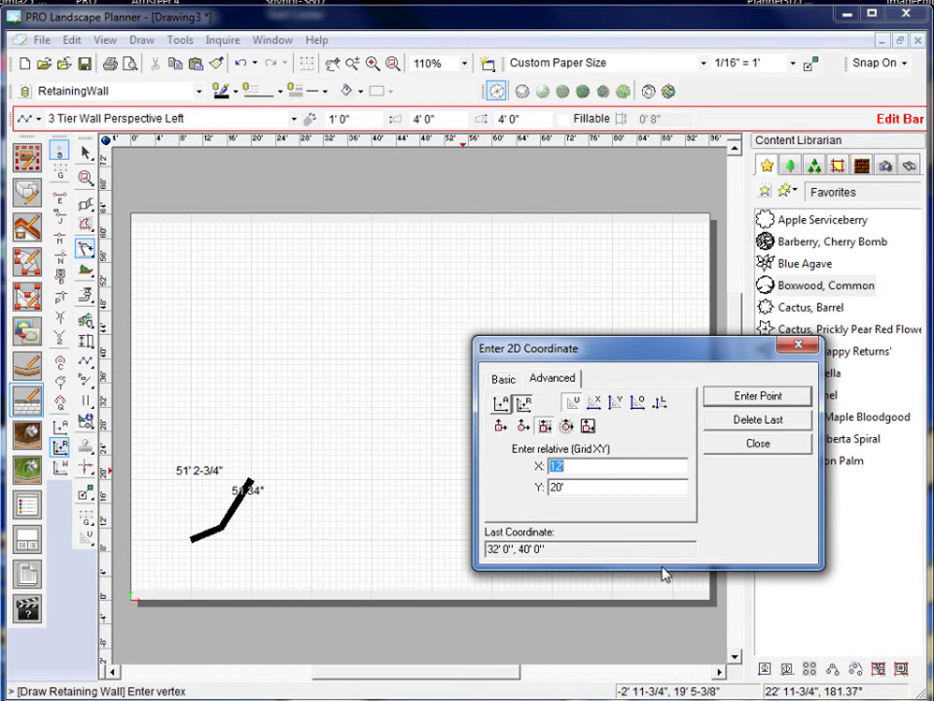
Add the next wall vertex at relative offset 5', 10', reaching 37', 50'
left_click(559, 467)
left_click_drag(561, 467, 544, 466)
type("5")
left_click_drag(563, 483, 511, 485)
type("1")
left_click(755, 399)
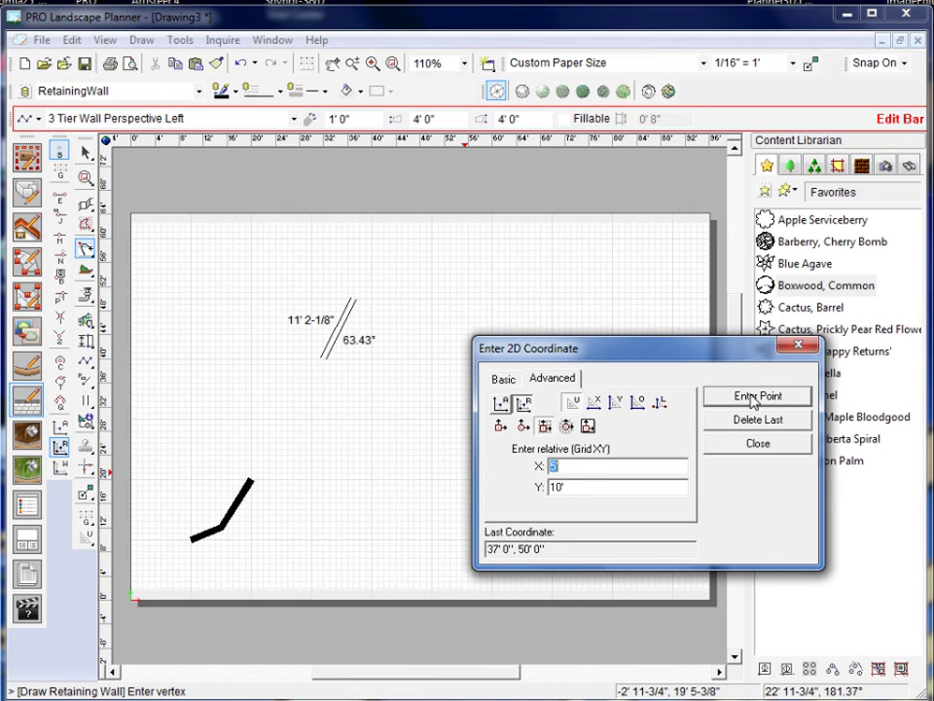